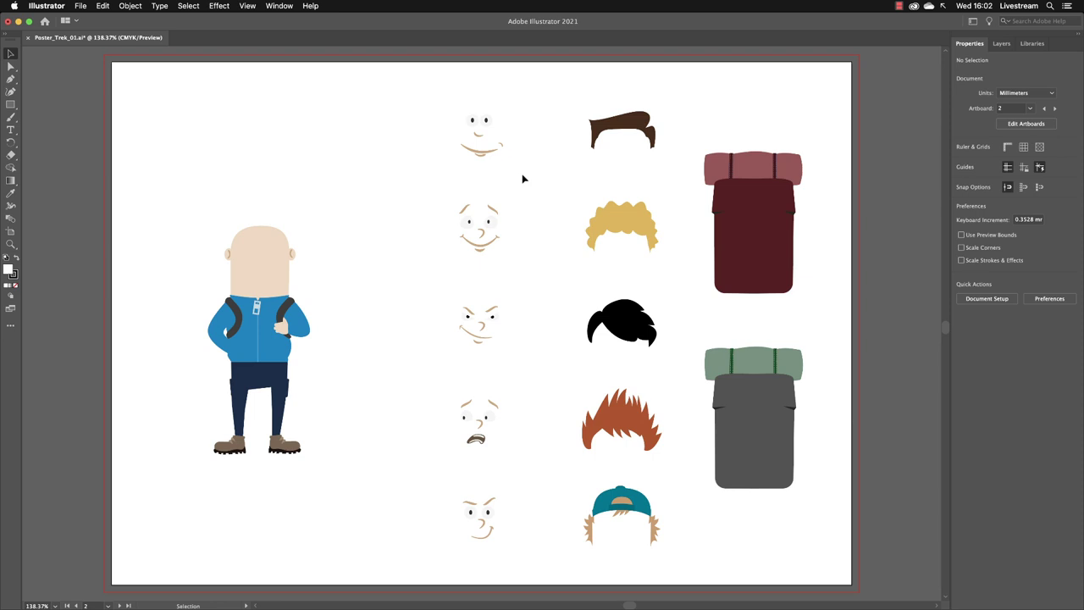
# Step: Open BrandGuide.ai from the Working folder as a second document beside the poster
pyautogui.click(81, 7)
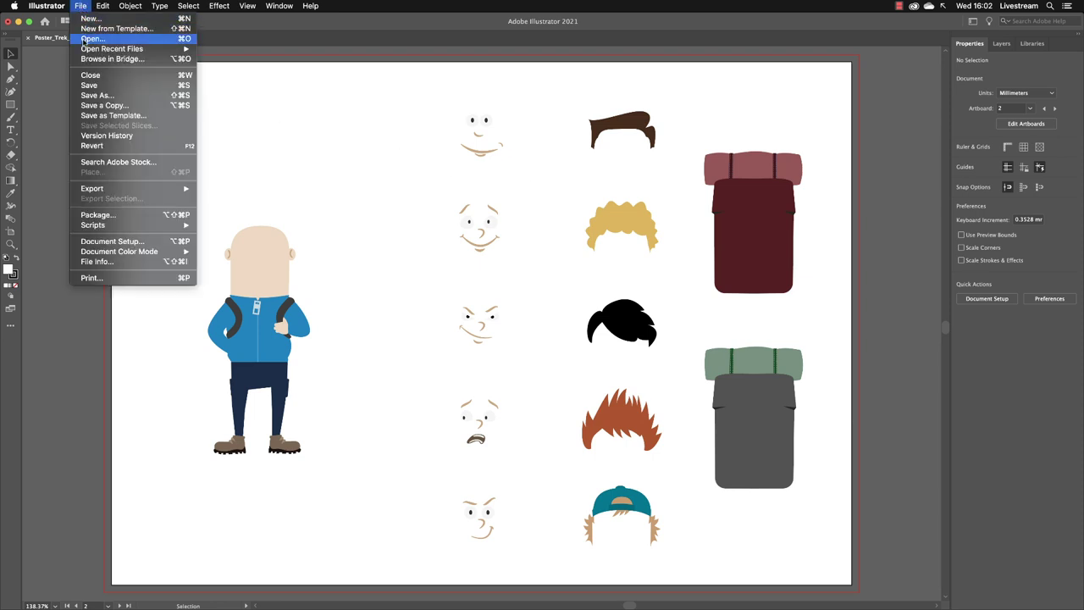
pyautogui.click(94, 38)
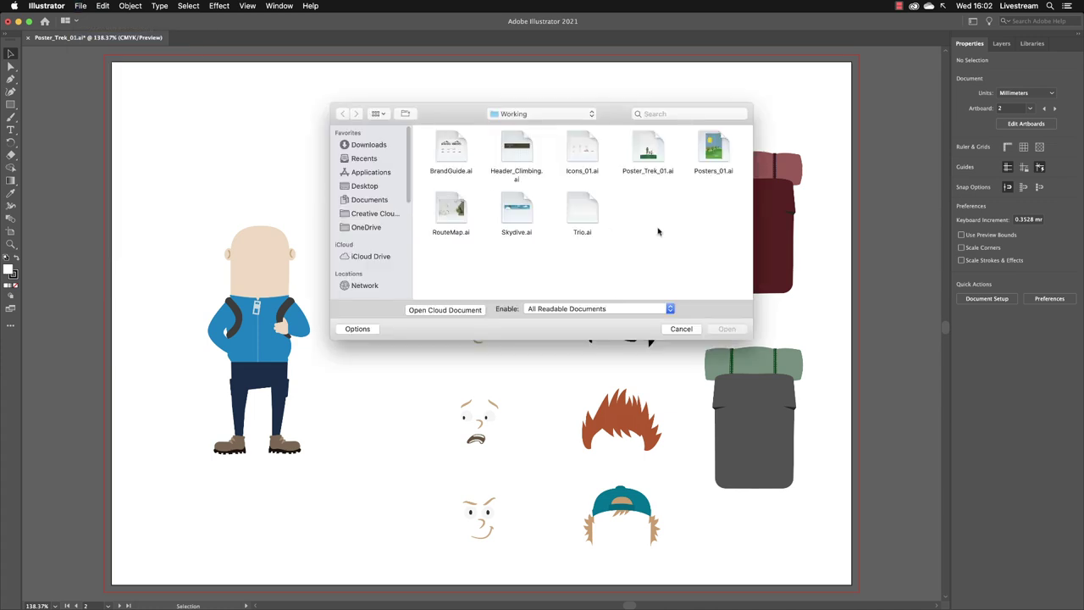
pyautogui.click(451, 152)
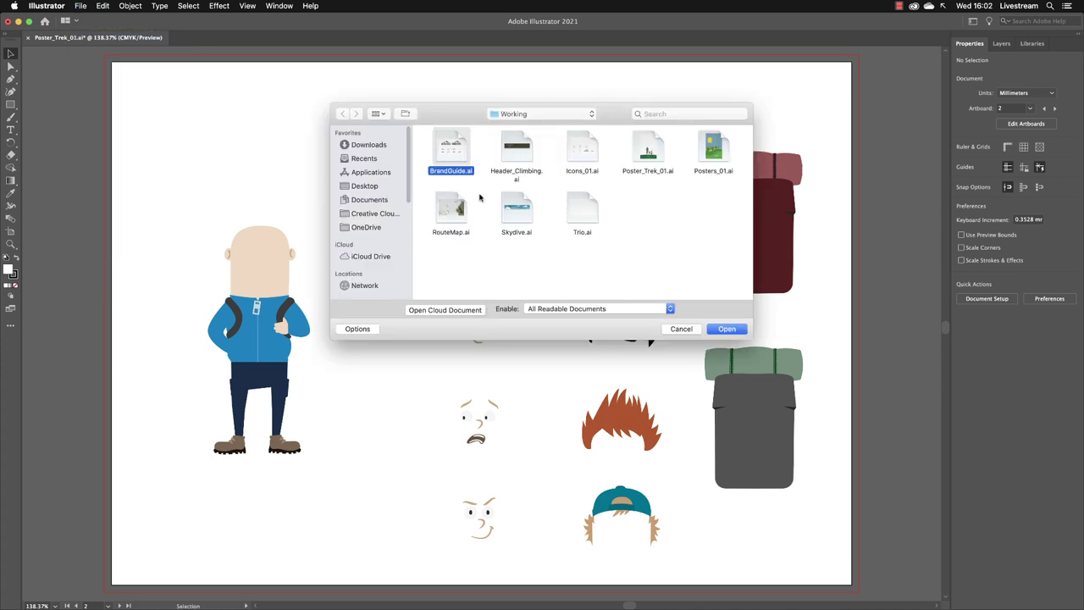
pyautogui.click(727, 328)
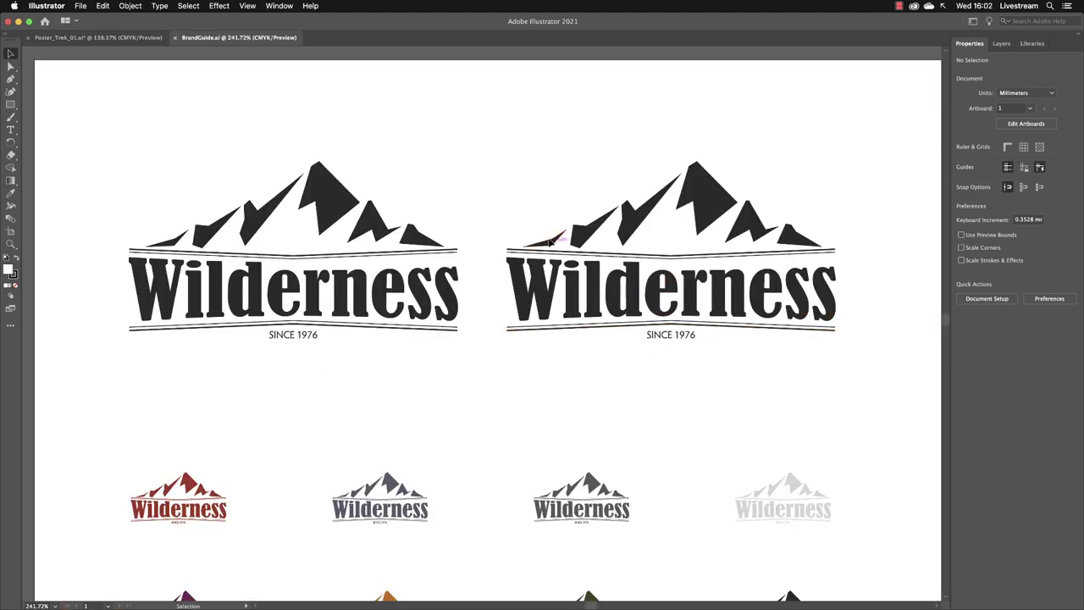
# Step: Fit all of the BrandGuide.ai logo artwork in the window with View > Fit All in Window
pyautogui.click(247, 6)
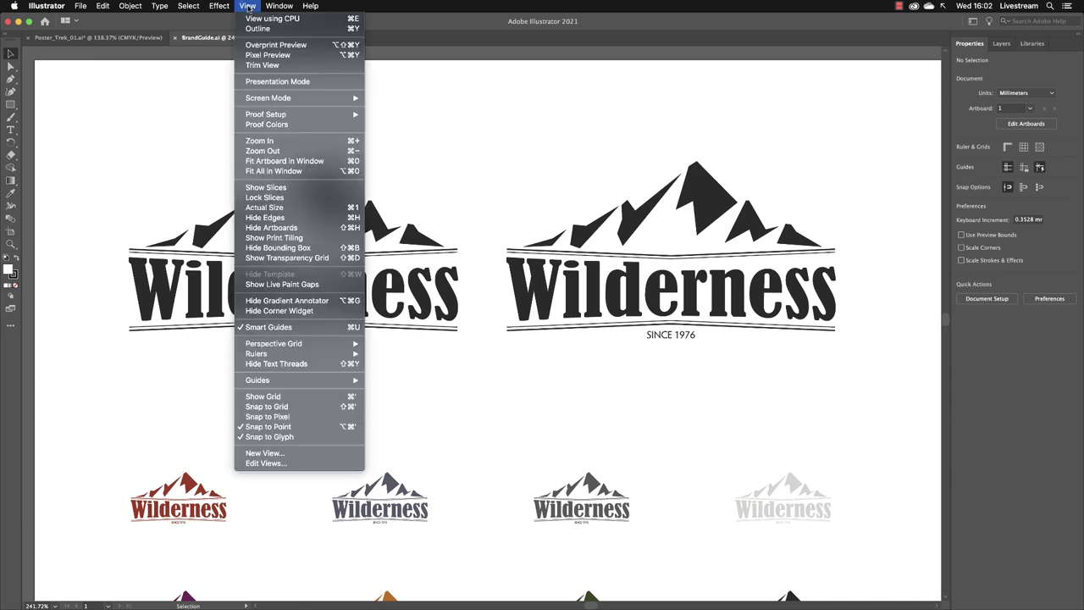
pyautogui.click(282, 171)
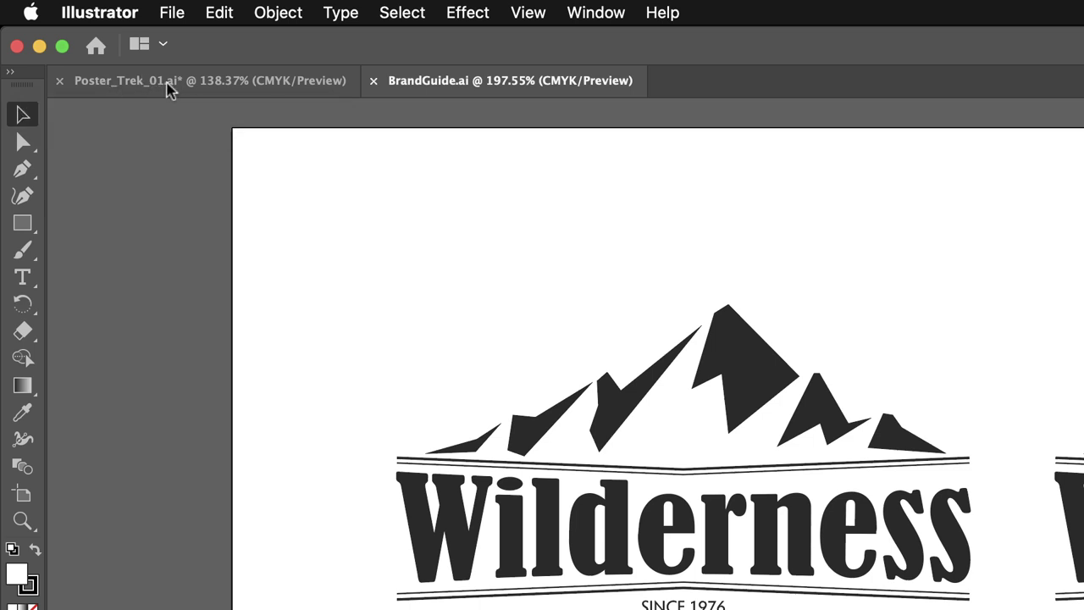
# Step: Bring the Poster_Trek_01.ai document back to the front
pyautogui.click(168, 90)
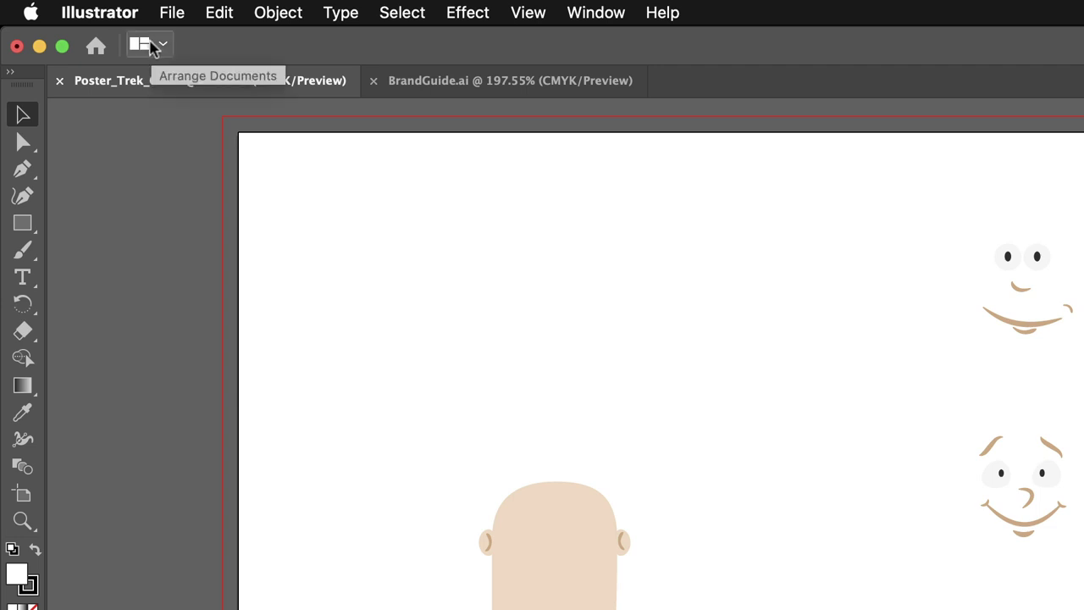
# Step: Tile Poster_Trek_01.ai and BrandGuide.ai side by side in the 2-Up layout
pyautogui.click(152, 47)
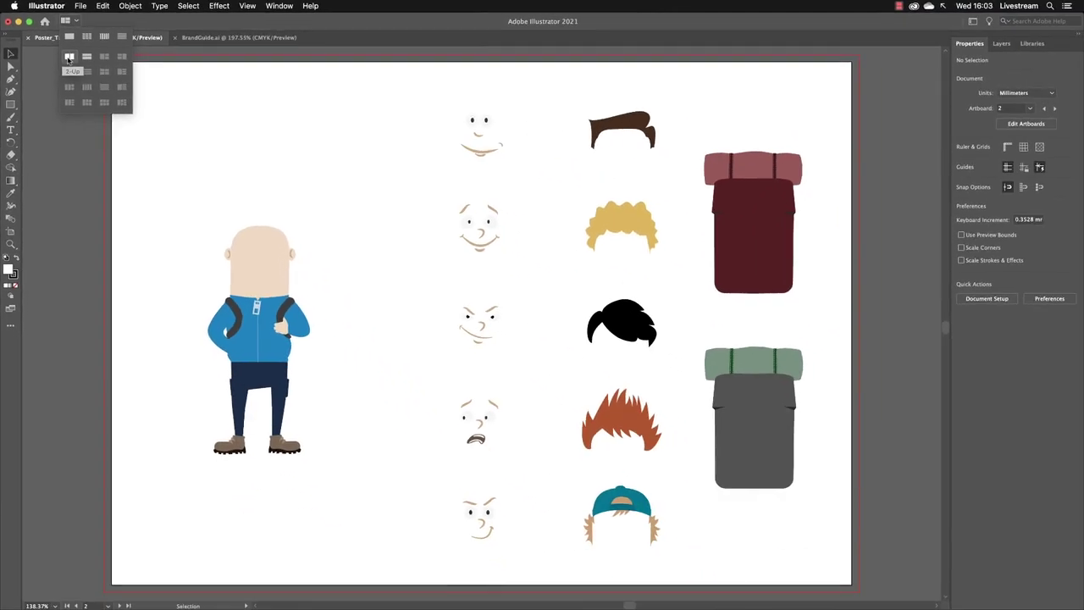
pyautogui.click(148, 120)
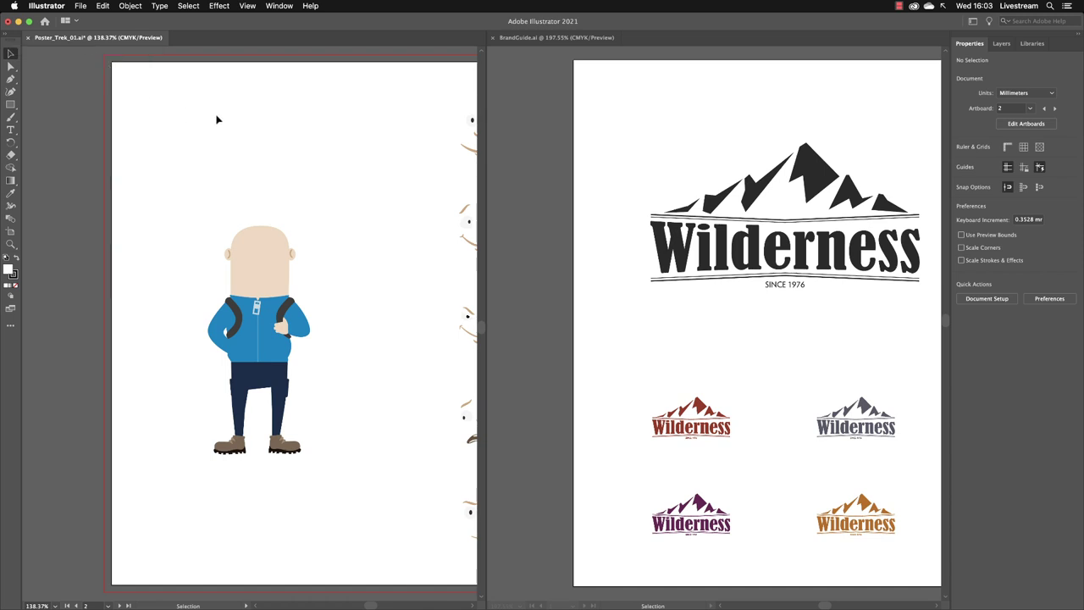
# Step: Zoom the poster pane out to 50% with the Zoom tool, then make BrandGuide.ai active
pyautogui.click(10, 244)
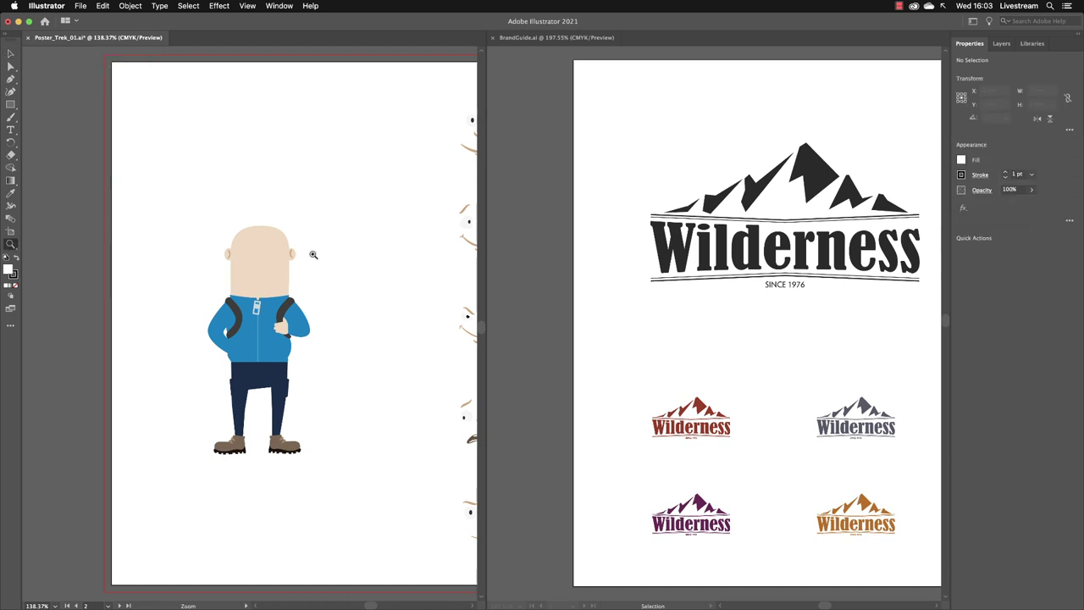
pyautogui.keyDown('alt'); pyautogui.click(371, 268); pyautogui.keyUp('alt')
pyautogui.keyDown('alt'); pyautogui.click(371, 280); pyautogui.keyUp('alt')
pyautogui.keyDown('alt'); pyautogui.click(368, 280); pyautogui.keyUp('alt')
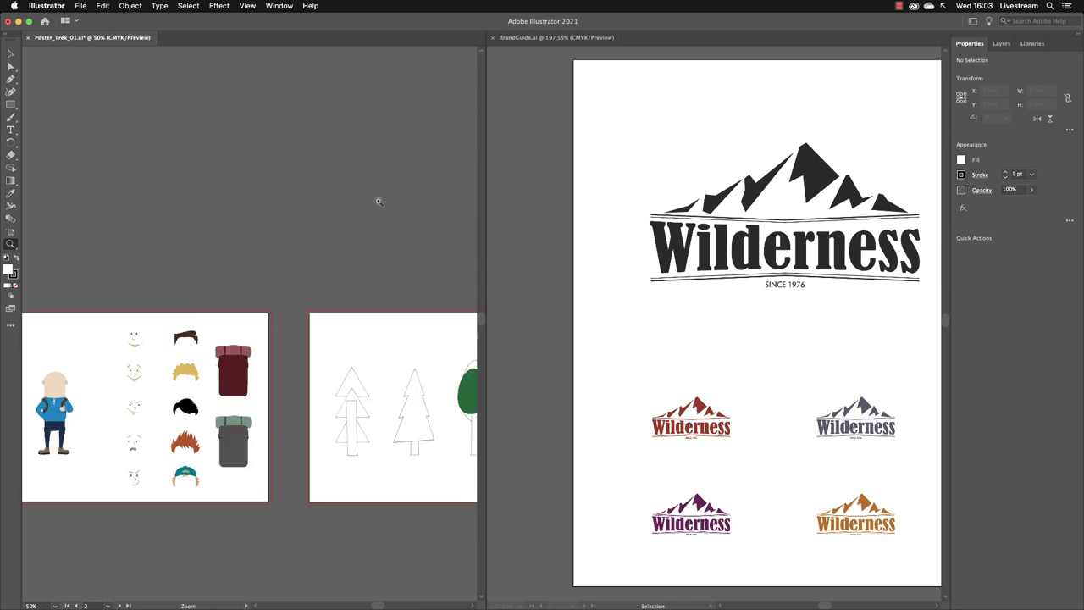
pyautogui.click(540, 39)
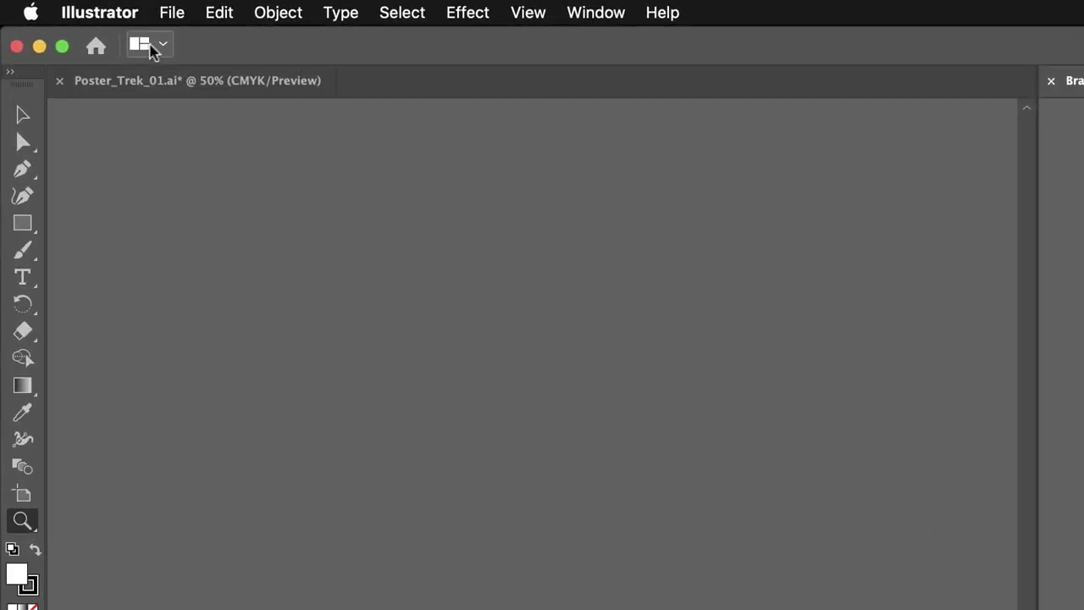
# Step: Consolidate all documents back into tabs and close BrandGuide.ai, leaving only the poster
pyautogui.click(71, 23)
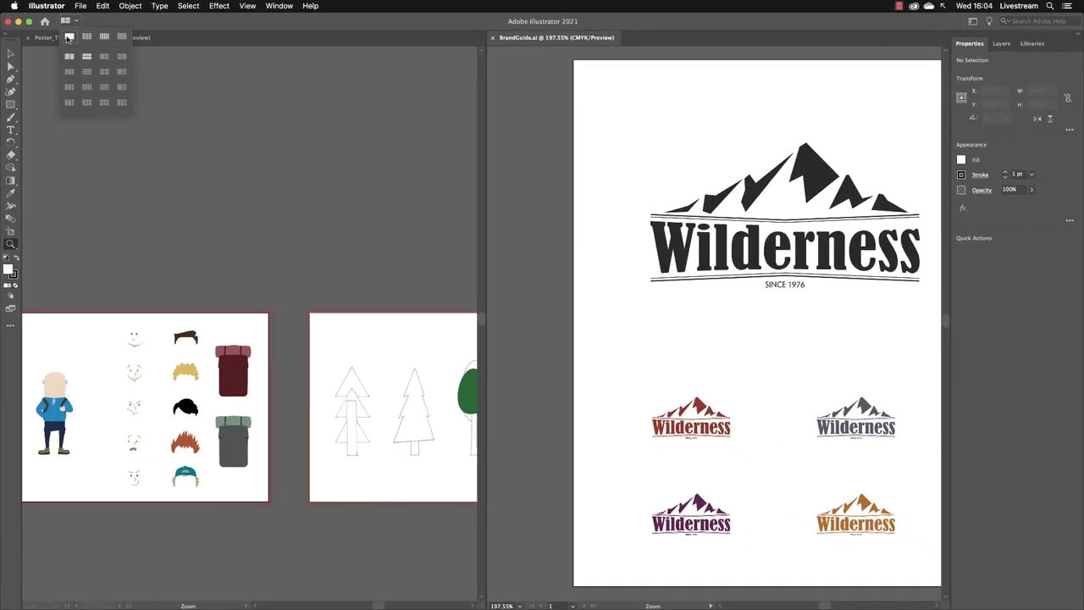
pyautogui.click(69, 38)
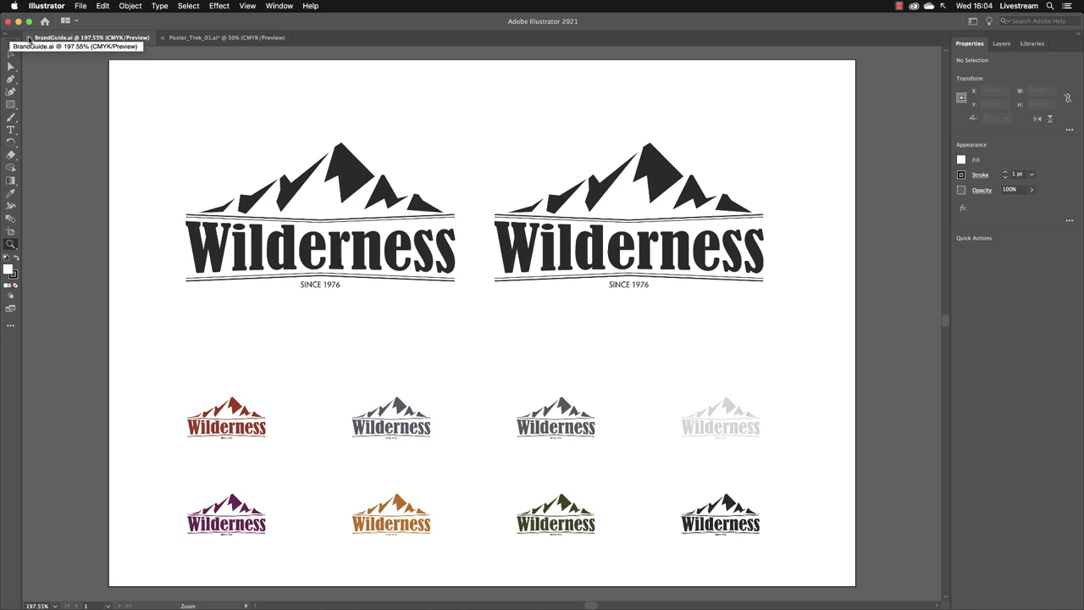
pyautogui.click(81, 5)
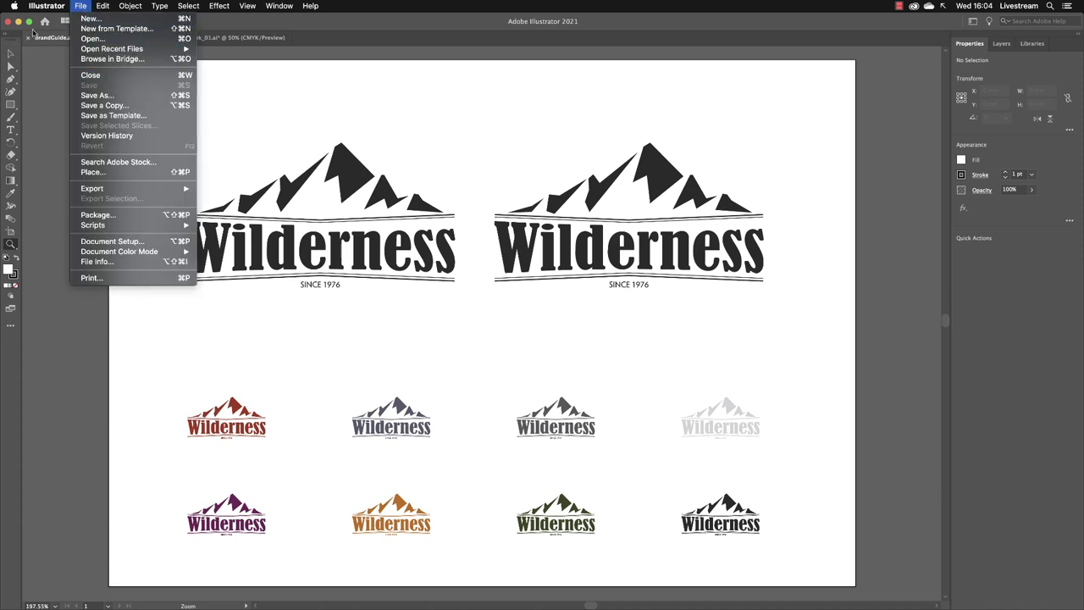
pyautogui.click(28, 39)
pyautogui.click(28, 39)
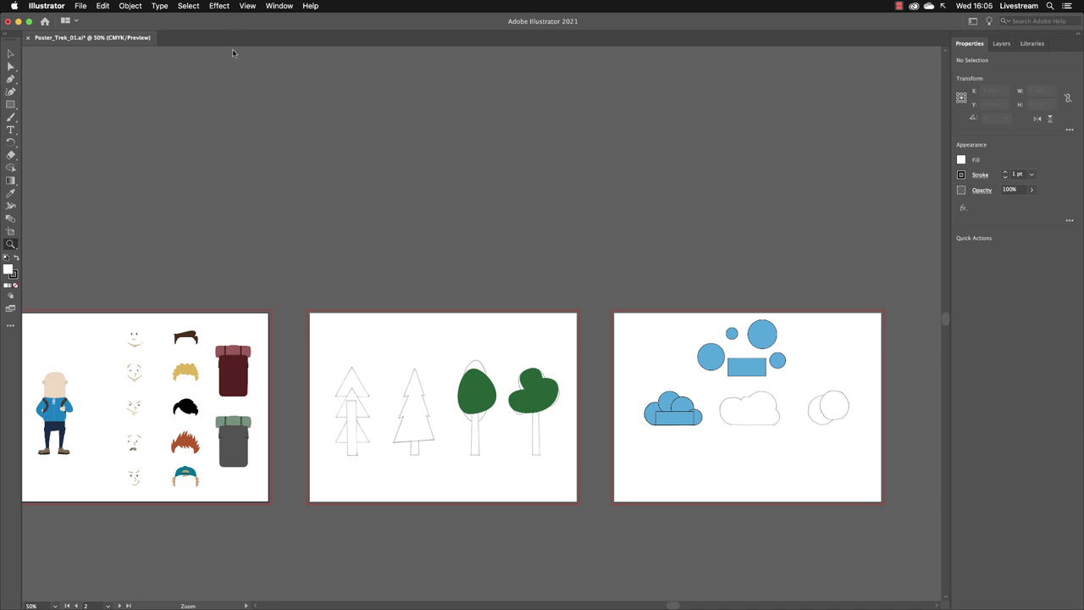
# Step: Fit all four Poster_Trek_01.ai artboards in the window
pyautogui.click(247, 6)
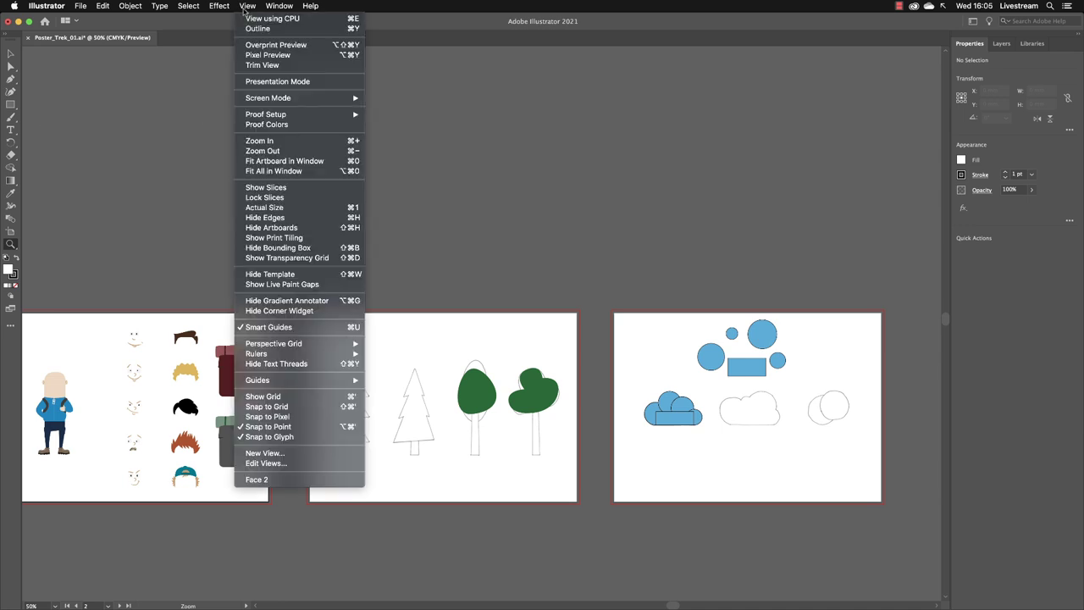
pyautogui.click(276, 170)
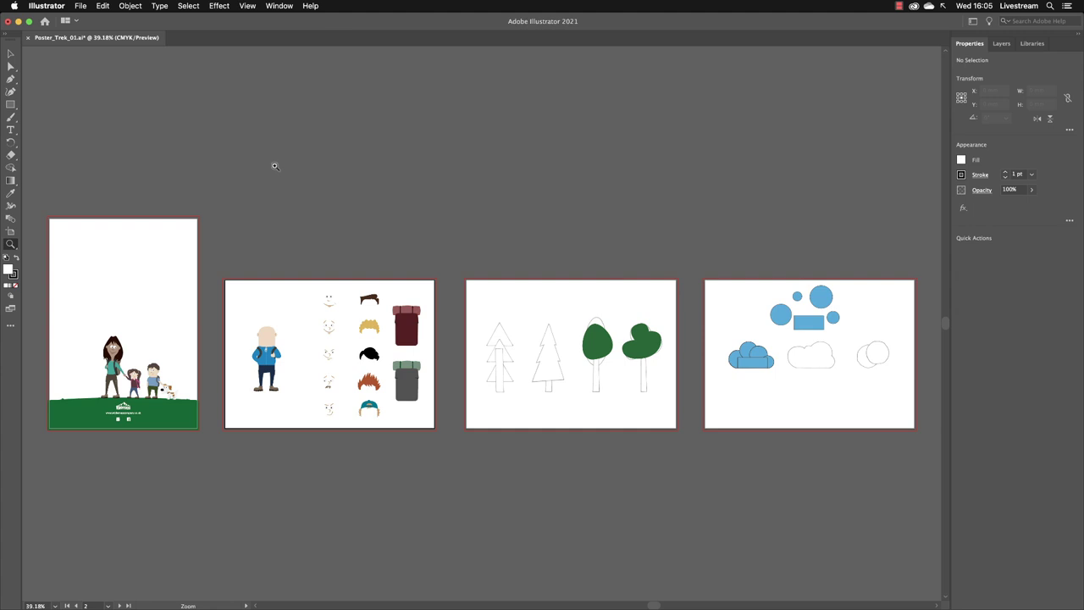
pyautogui.click(278, 7)
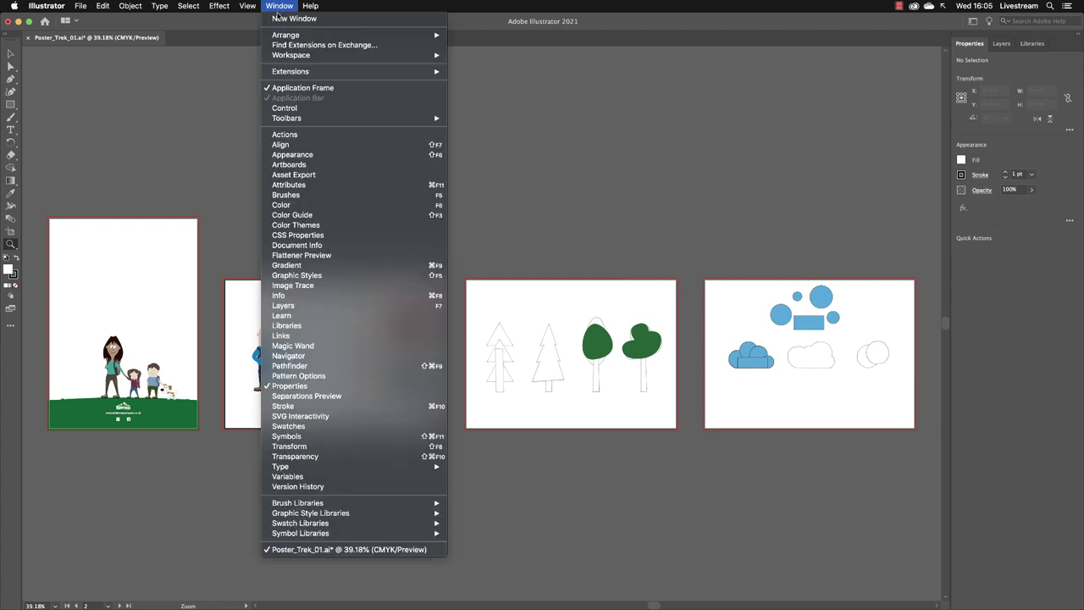
# Step: Open a second window of the poster, Poster_Trek_01.ai:2, with Window > New Window
pyautogui.click(292, 19)
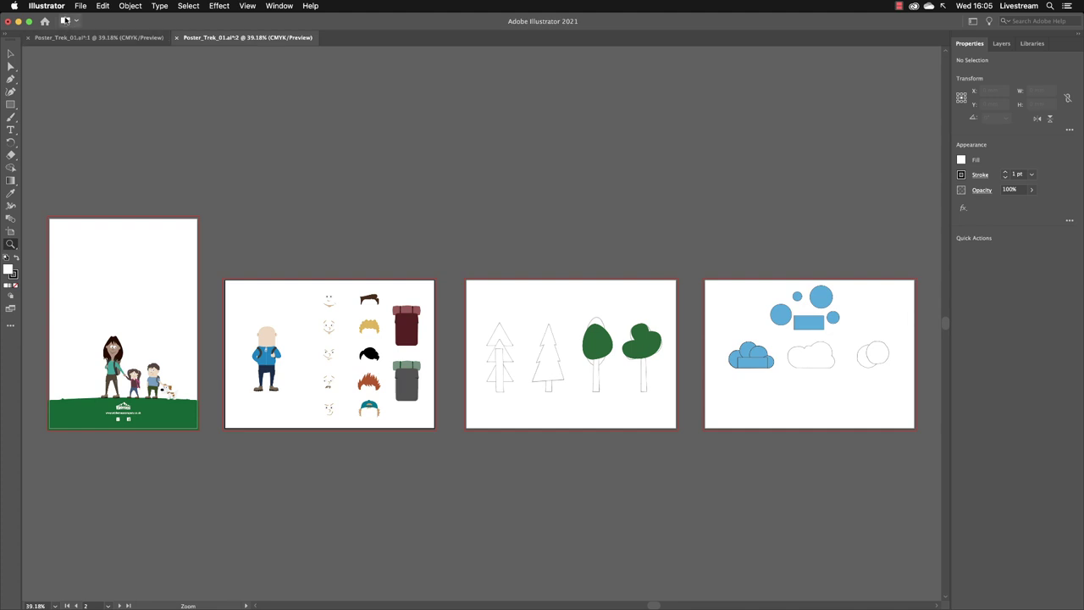
pyautogui.click(67, 20)
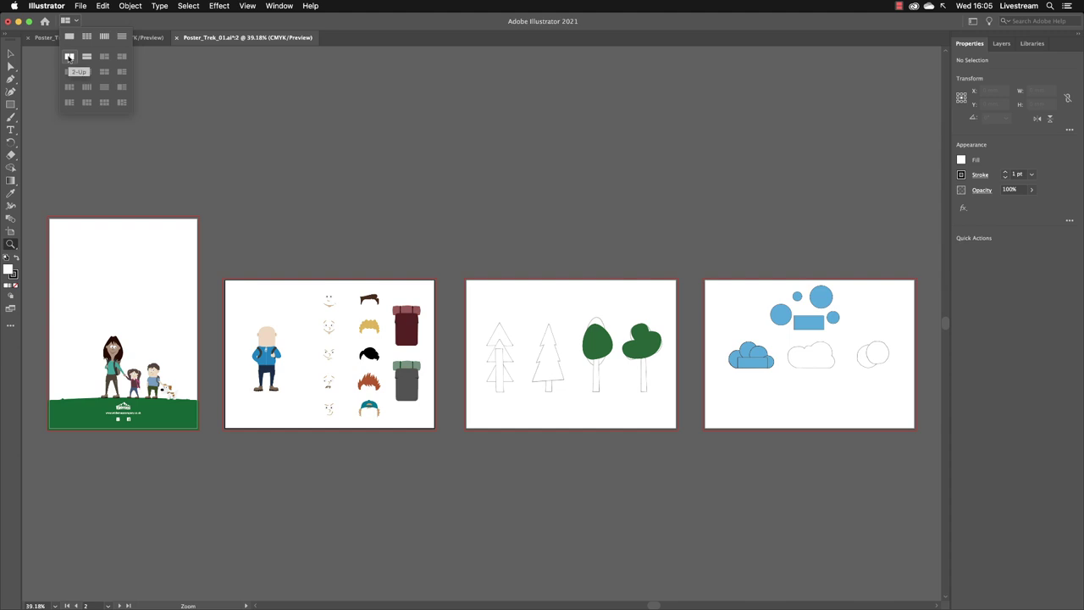
# Step: Tile the two poster windows 2-Up and zoom the left pane to 100%
pyautogui.click(69, 57)
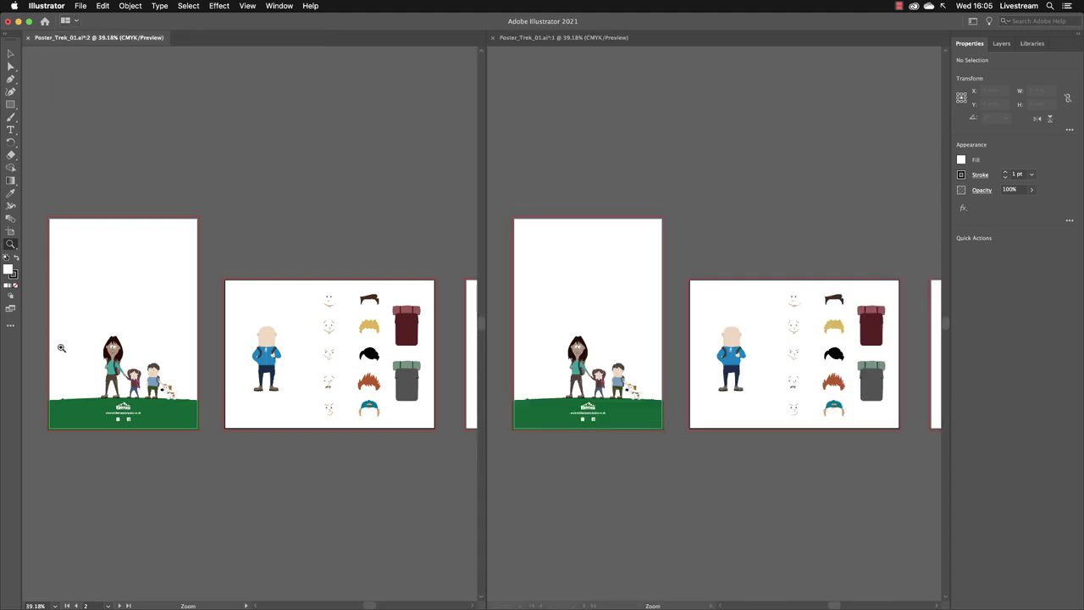
pyautogui.click(125, 364)
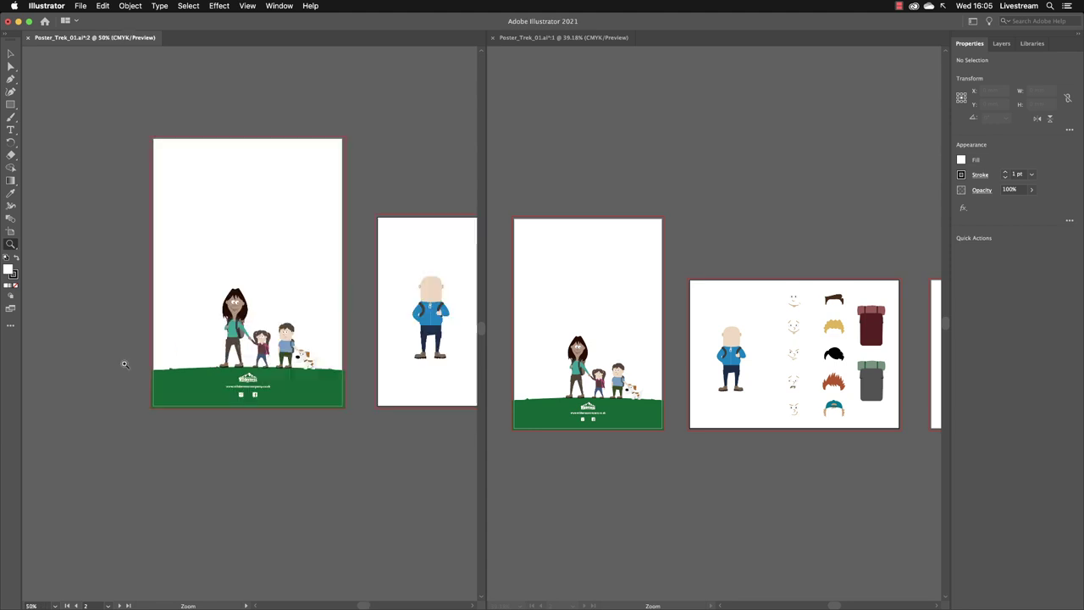
pyautogui.click(269, 322)
pyautogui.click(233, 347)
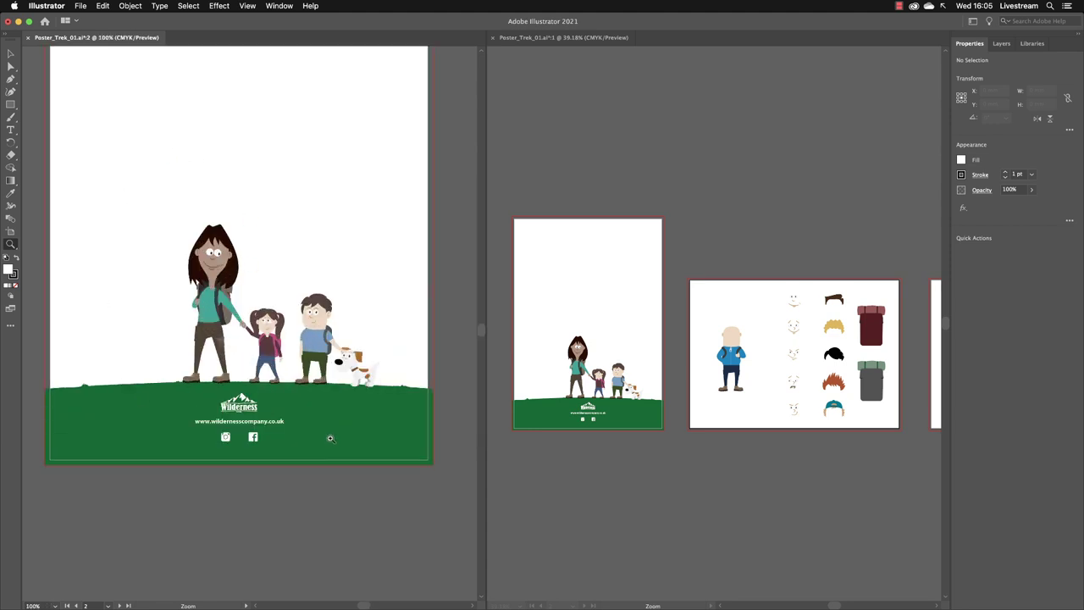
# Step: Zoom the right poster window in close on the woman's face
pyautogui.click(576, 347)
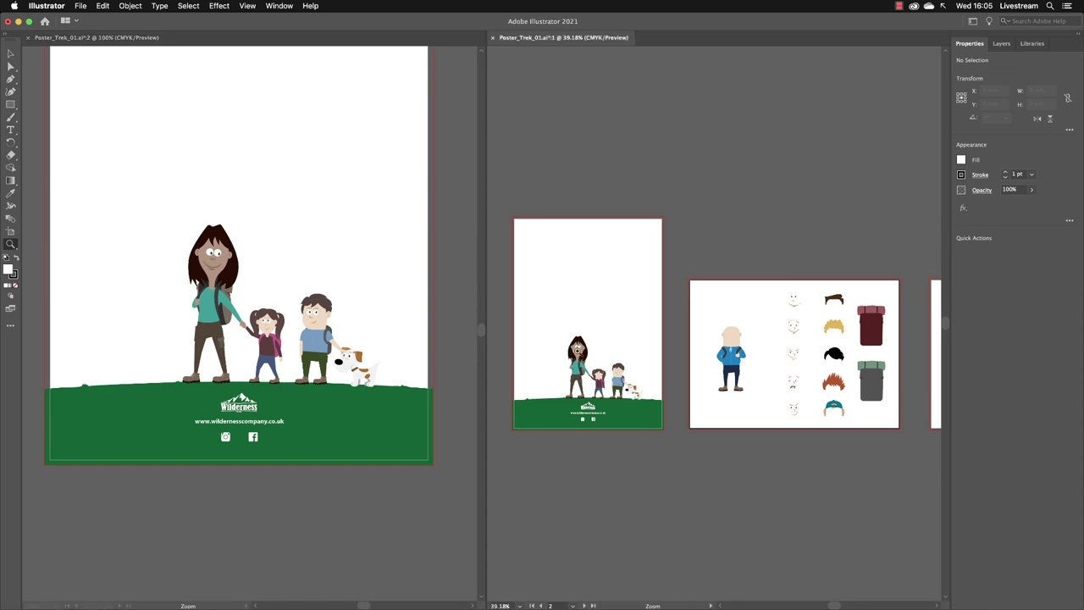
pyautogui.click(578, 348)
pyautogui.moveTo(717, 319); pyautogui.dragTo(716, 317)
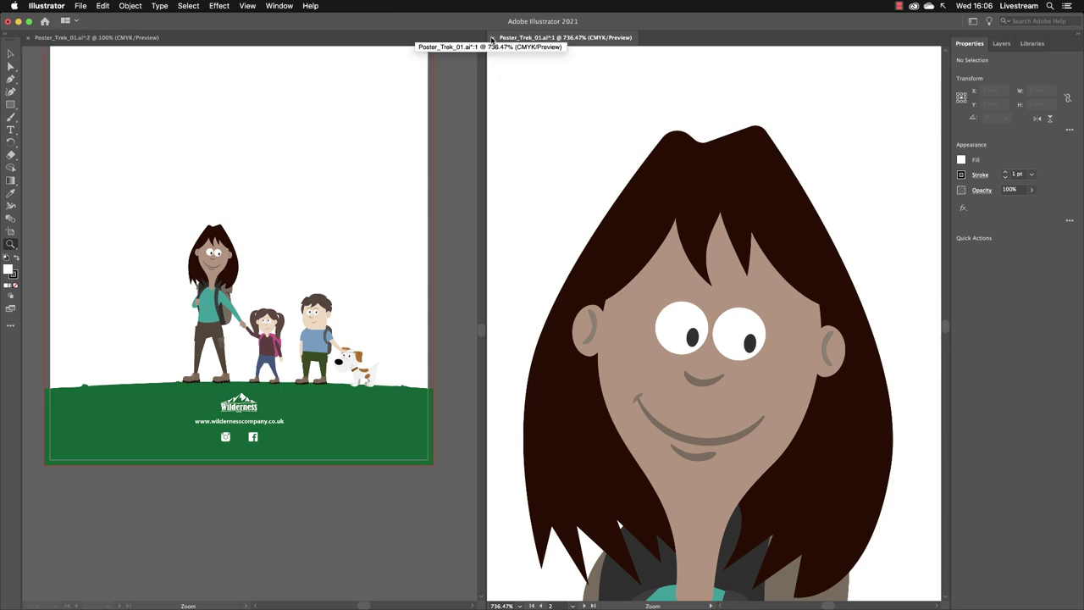
# Step: Close the zoomed-in Poster_Trek_01.ai:1 window, keeping one poster window at 100%
pyautogui.click(492, 38)
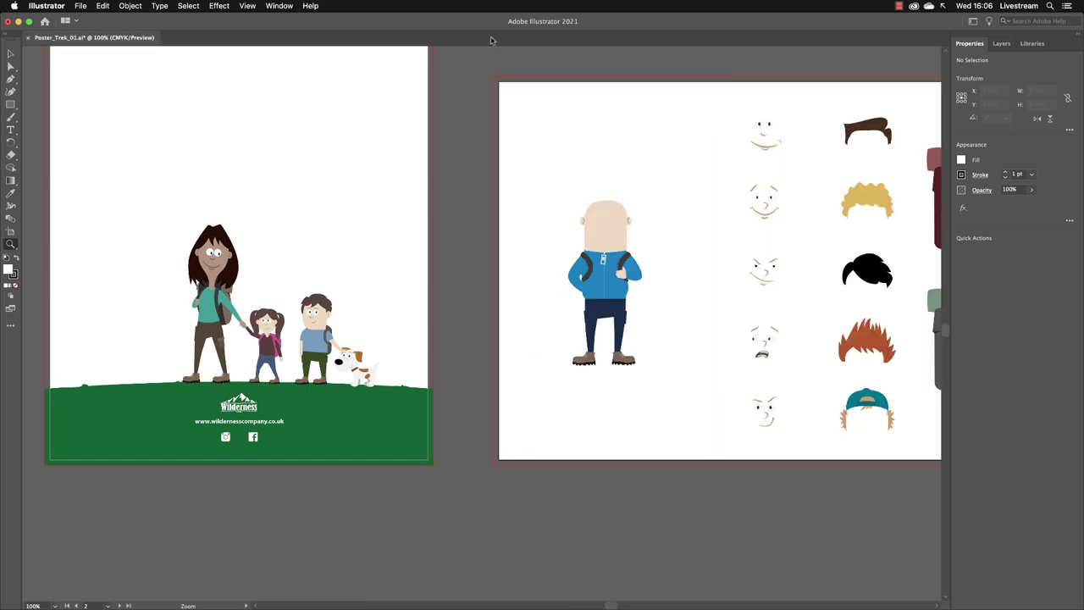